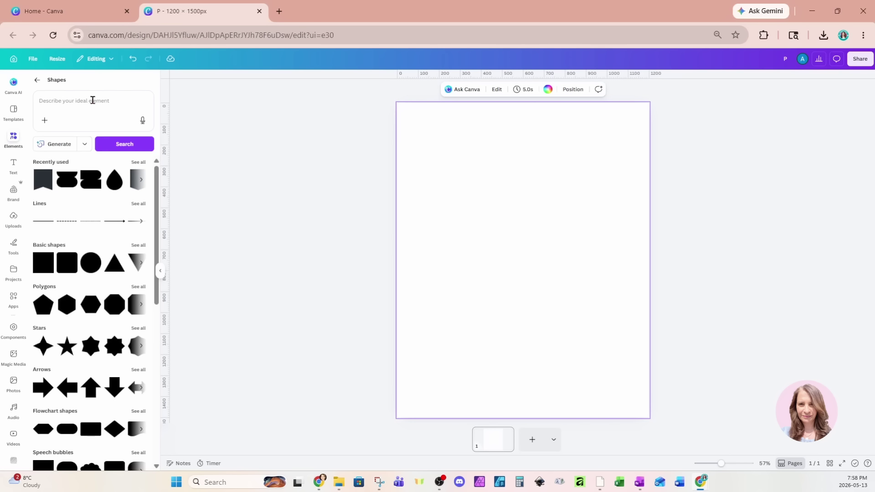
Step: Add the wide banner shape with a notched bottom edge from the Banners shapes to the blank page
{"action": "scroll", "coordinate": [106, 273], "scroll_direction": "down", "scroll_amount": 3}
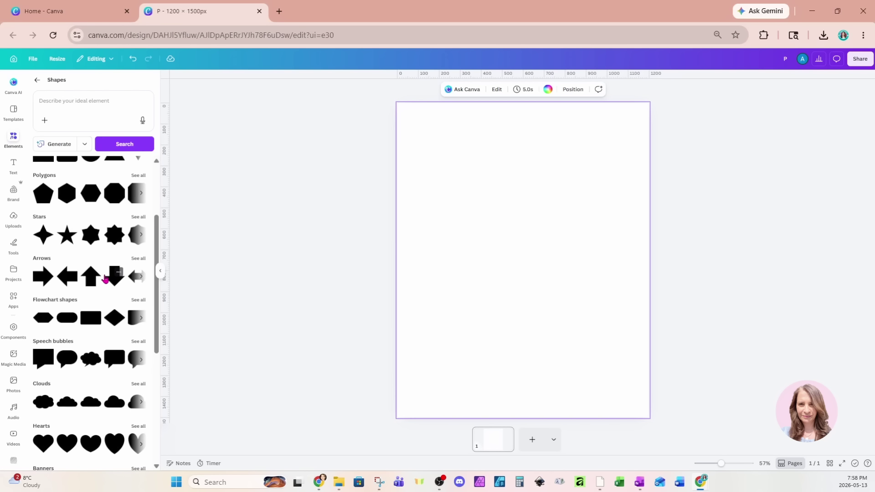
{"action": "scroll", "coordinate": [106, 280], "scroll_direction": "down", "scroll_amount": 3}
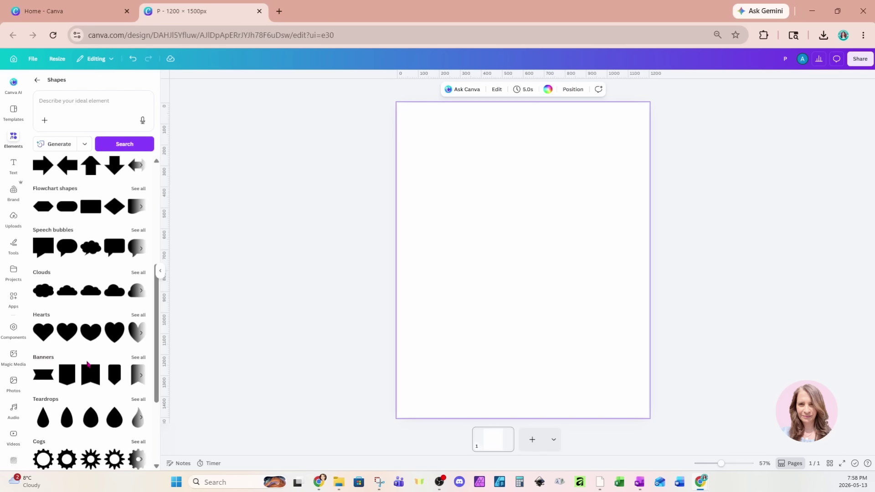
{"action": "left_click", "coordinate": [138, 358]}
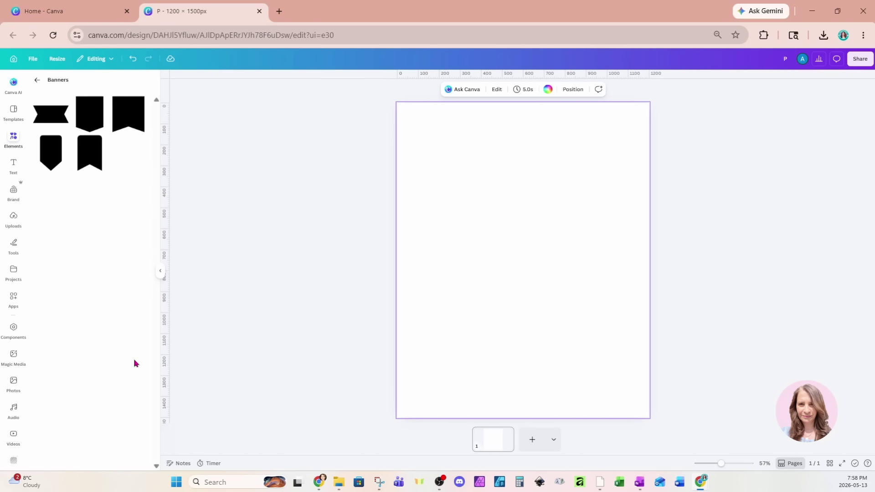
{"action": "left_click", "coordinate": [123, 124]}
Step: Enlarge the banner, stretch it upward into a tall ribbon and centre it on the page
{"action": "left_click_drag", "start_coordinate": [513, 271], "coordinate": [446, 372]}
{"action": "left_click_drag", "start_coordinate": [490, 322], "coordinate": [568, 239]}
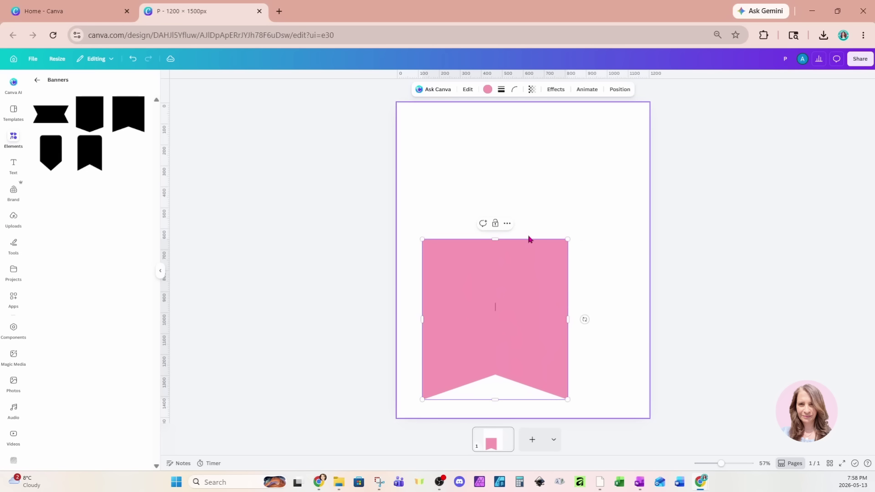
{"action": "left_click_drag", "start_coordinate": [495, 239], "coordinate": [495, 145]}
{"action": "left_click_drag", "start_coordinate": [503, 318], "coordinate": [530, 316]}
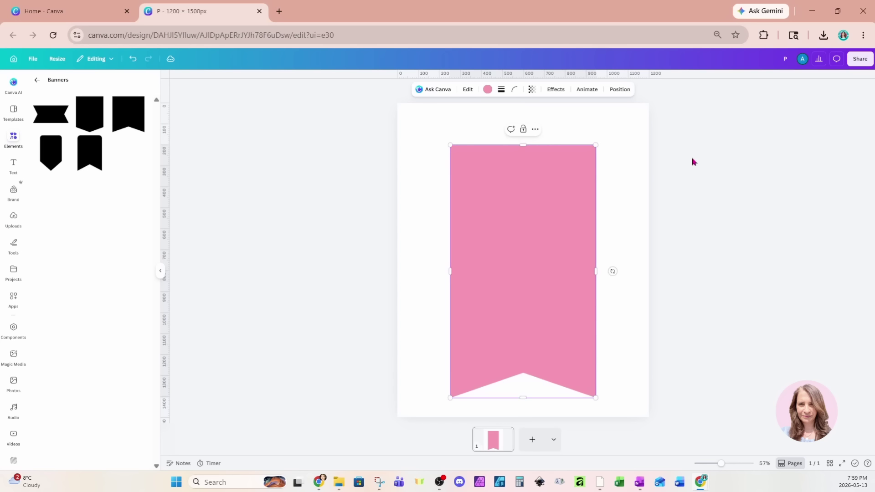
{"action": "left_click", "coordinate": [860, 59]}
{"action": "left_click", "coordinate": [751, 237]}
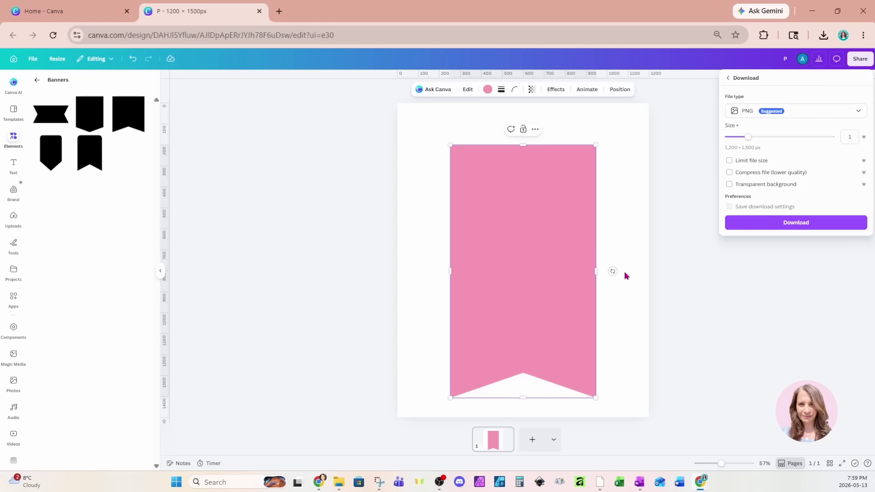
{"action": "key", "text": "Escape"}
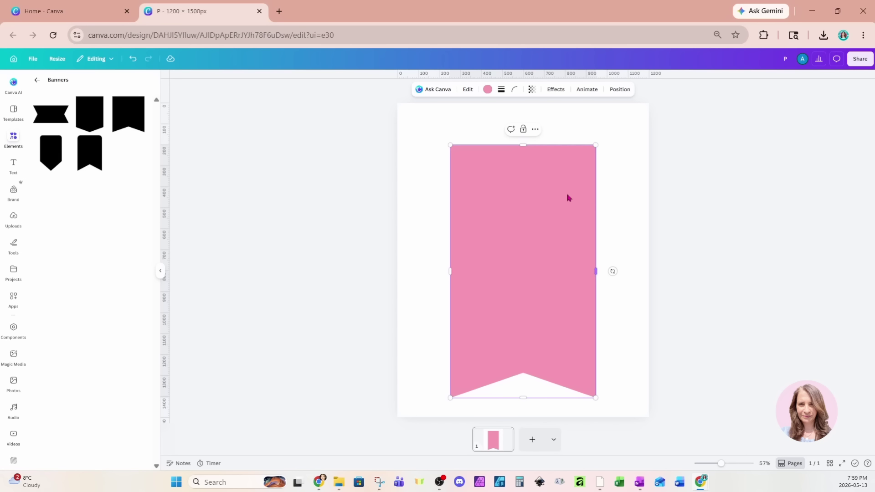
Step: Fill the banner with black and download the page as a 1,200 × 1,500 px PNG
{"action": "left_click", "coordinate": [487, 89]}
{"action": "left_click", "coordinate": [58, 211]}
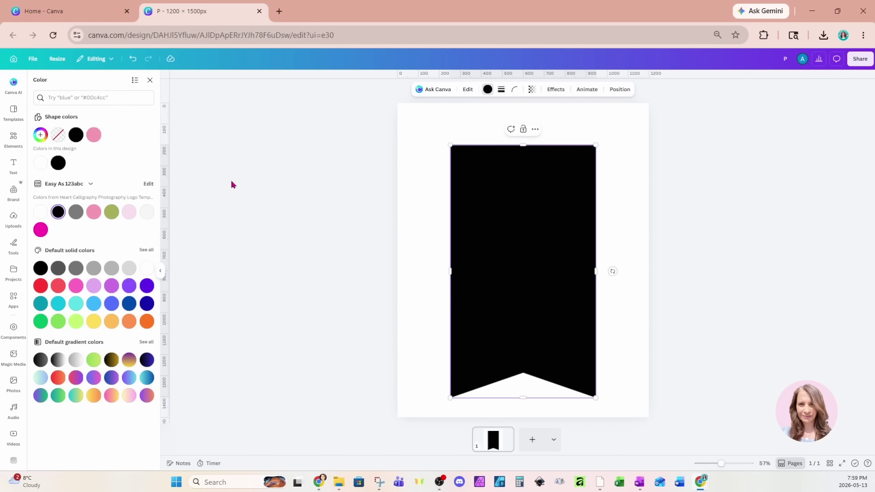
{"action": "left_click", "coordinate": [859, 64]}
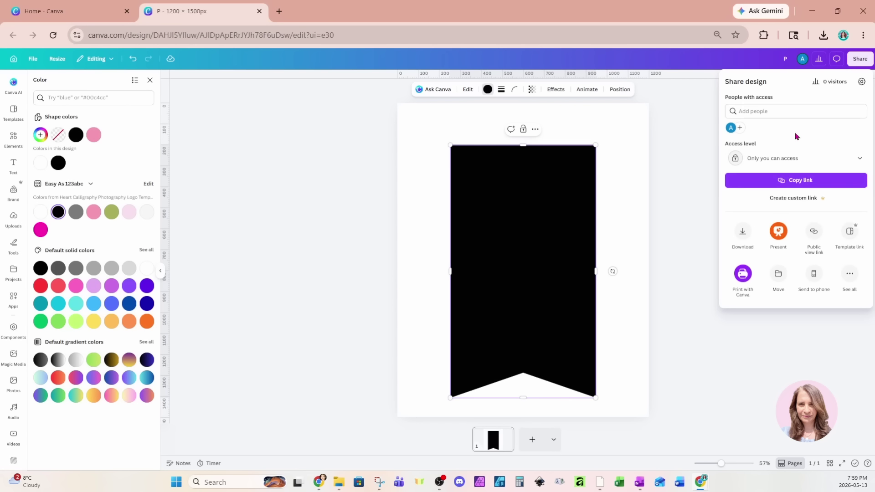
{"action": "left_click", "coordinate": [747, 236]}
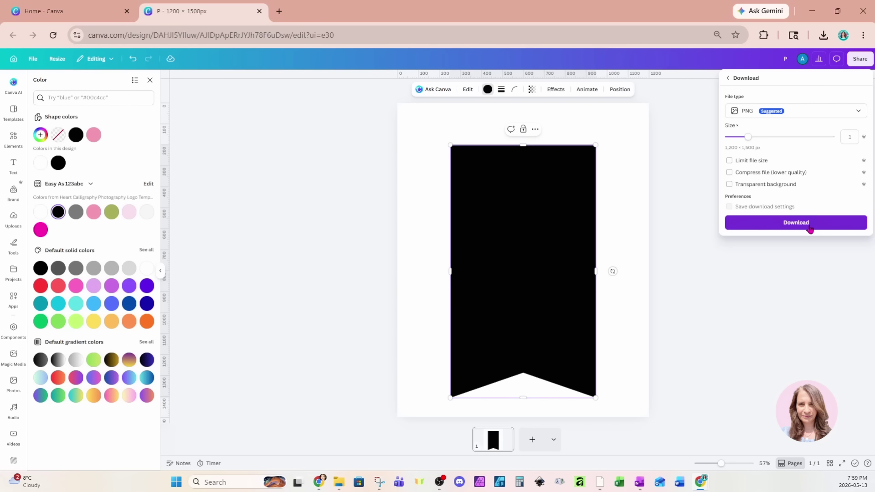
{"action": "left_click", "coordinate": [809, 227]}
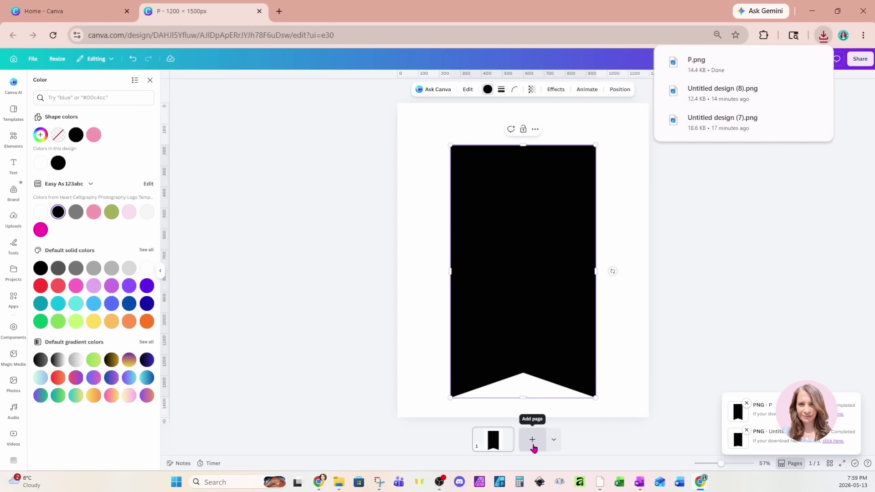
Step: Add a second page and insert the recently used landscape photo of the Leaning Tower of Pisa under a cloudy blue sky
{"action": "left_click", "coordinate": [532, 441]}
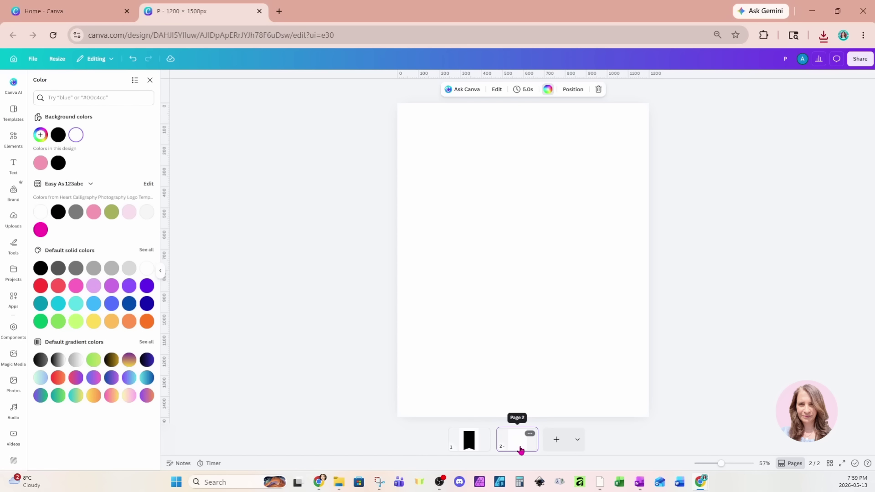
{"action": "left_click", "coordinate": [10, 144]}
{"action": "left_click", "coordinate": [38, 81]}
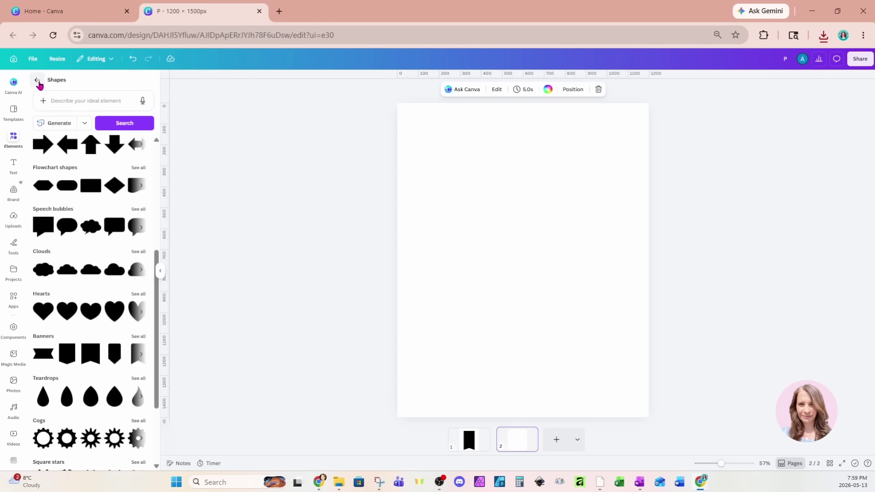
{"action": "left_click", "coordinate": [39, 82]}
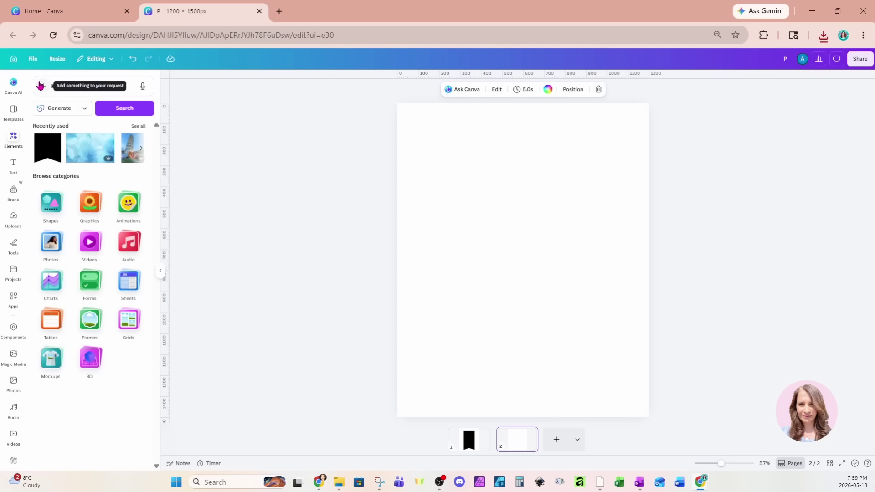
{"action": "left_click", "coordinate": [137, 127]}
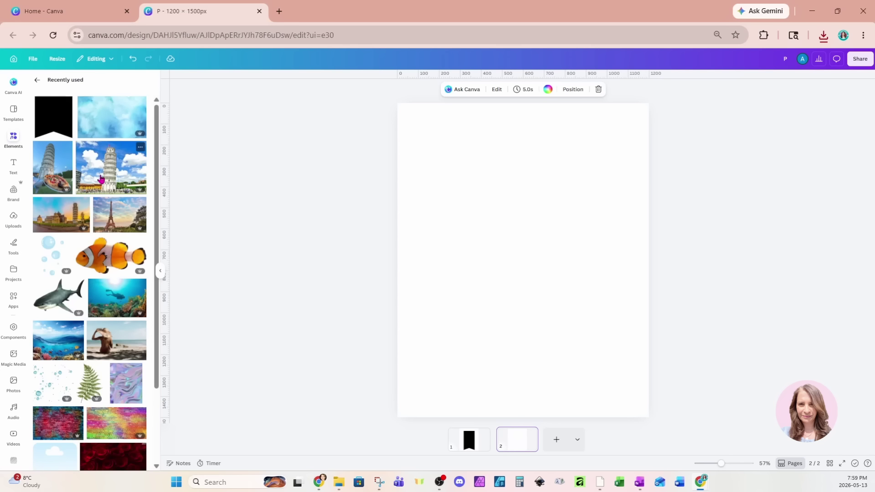
{"action": "left_click", "coordinate": [108, 192]}
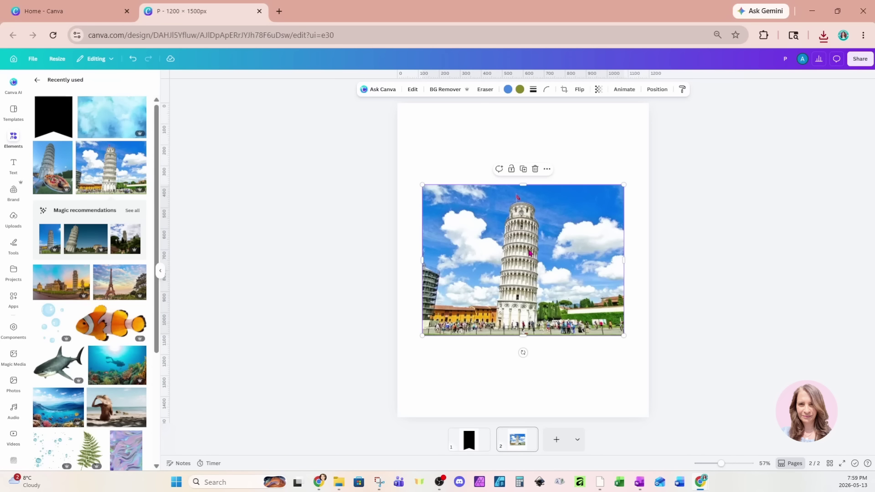
Step: Extend the tower photo from the page's bottom edge to about 1,451 px high and full page width, and remove its background
{"action": "left_click_drag", "start_coordinate": [530, 253], "coordinate": [516, 332]}
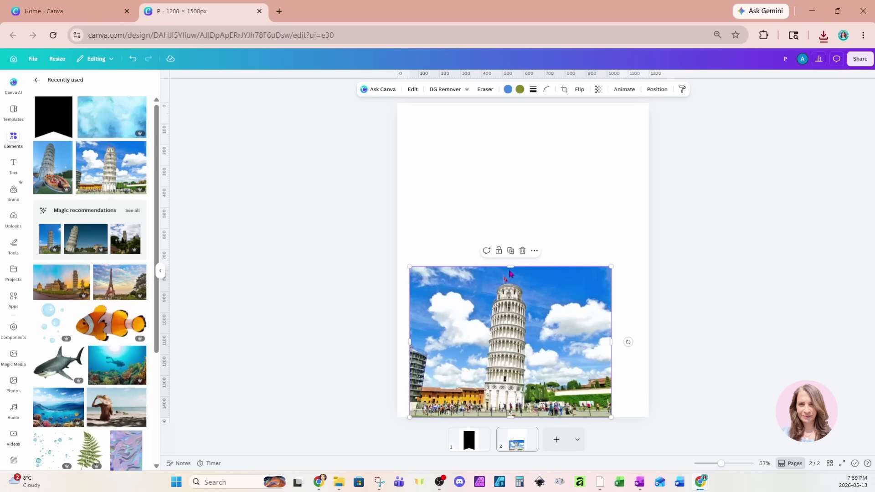
{"action": "left_click_drag", "start_coordinate": [509, 268], "coordinate": [510, 113]}
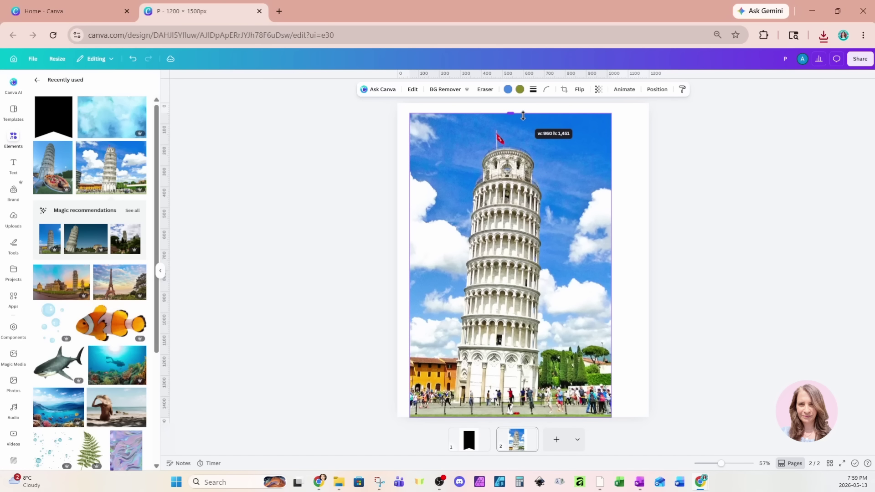
{"action": "left_click_drag", "start_coordinate": [611, 264], "coordinate": [649, 264]}
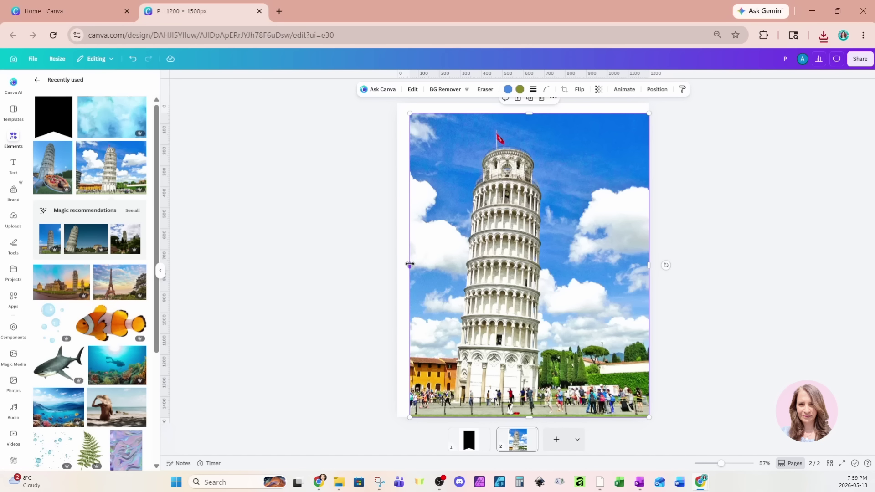
{"action": "left_click_drag", "start_coordinate": [409, 265], "coordinate": [397, 265]}
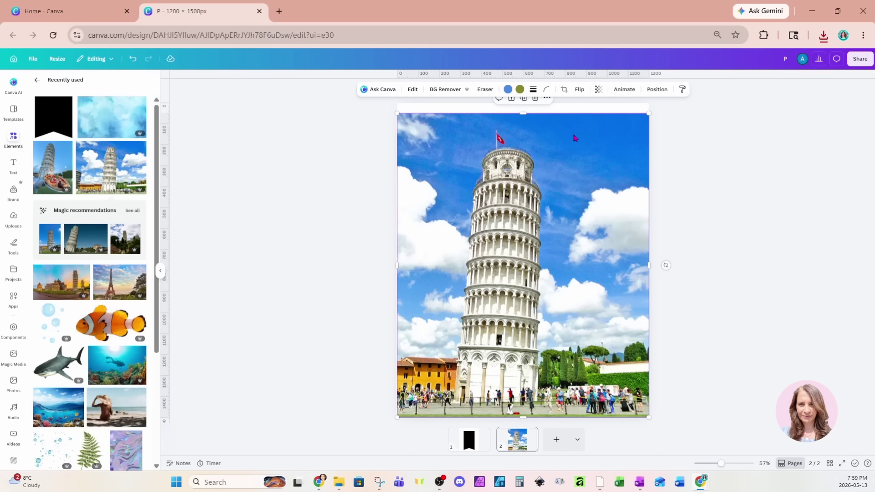
{"action": "left_click", "coordinate": [438, 89]}
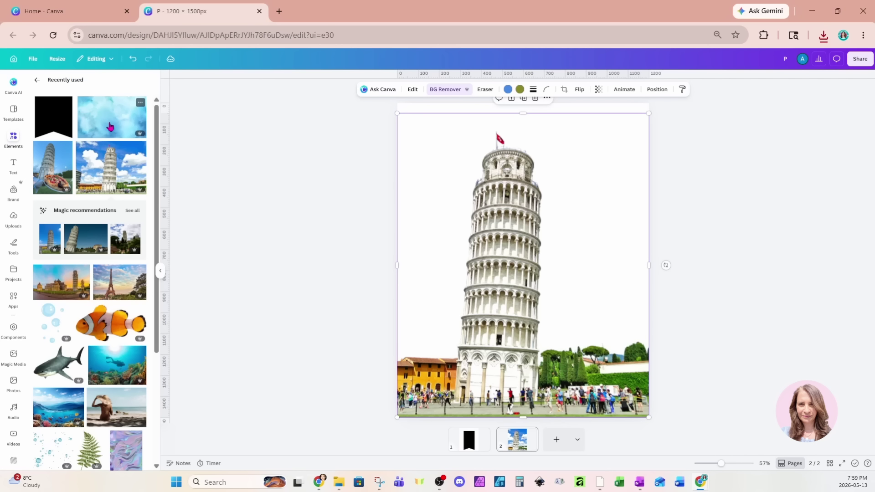
Step: Cover the second page with the blue watercolor image and layer it behind the tower photo
{"action": "left_click", "coordinate": [111, 127]}
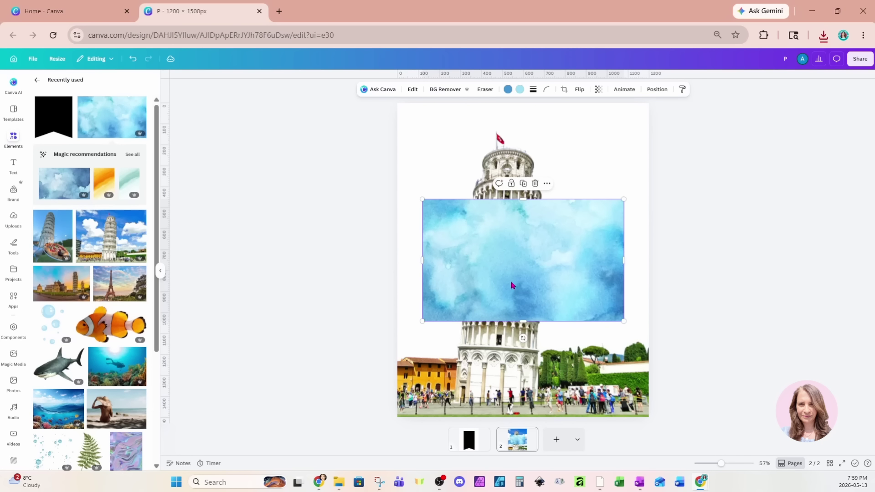
{"action": "left_click_drag", "start_coordinate": [541, 315], "coordinate": [516, 198]}
{"action": "left_click_drag", "start_coordinate": [597, 170], "coordinate": [649, 174]}
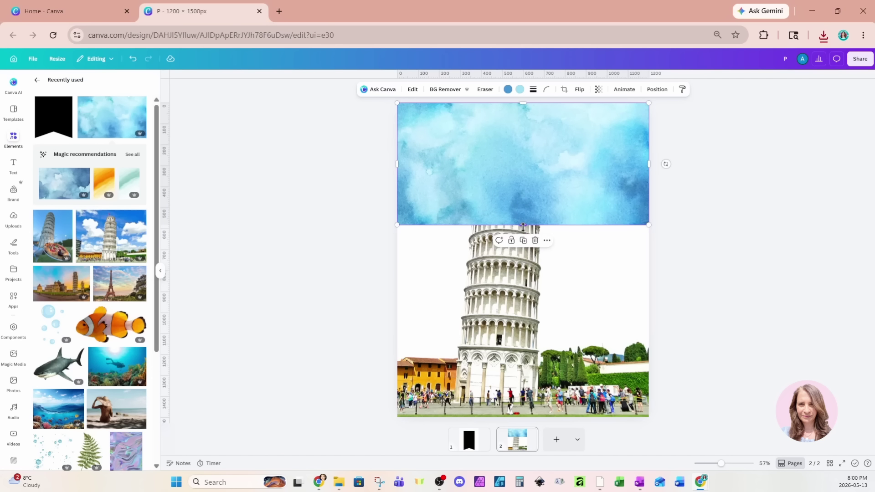
{"action": "left_click_drag", "start_coordinate": [523, 225], "coordinate": [517, 417]}
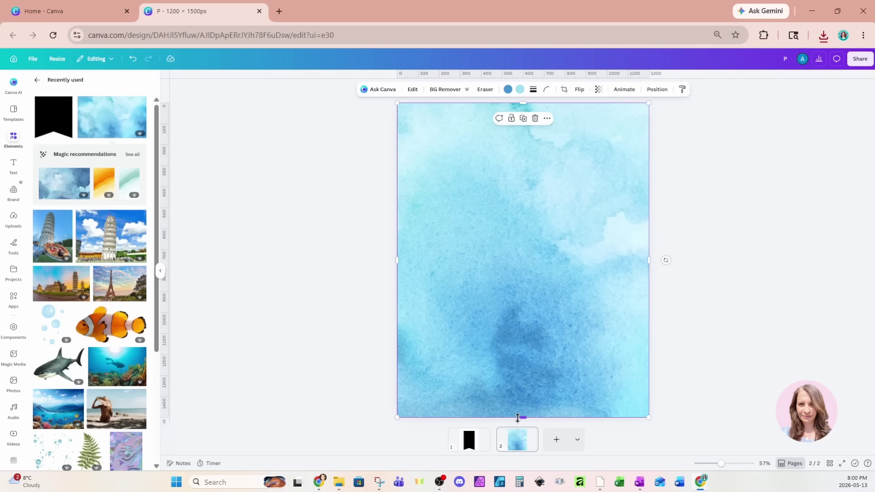
{"action": "left_click", "coordinate": [656, 89]}
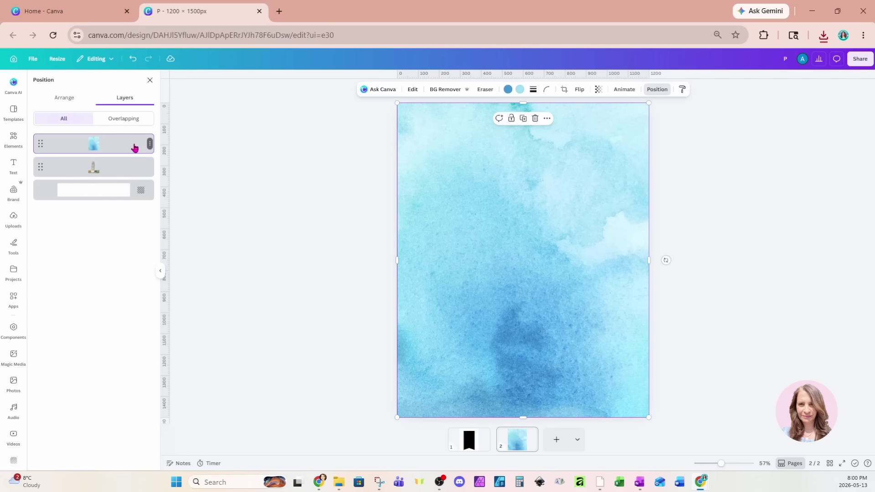
{"action": "left_click_drag", "start_coordinate": [132, 146], "coordinate": [134, 181]}
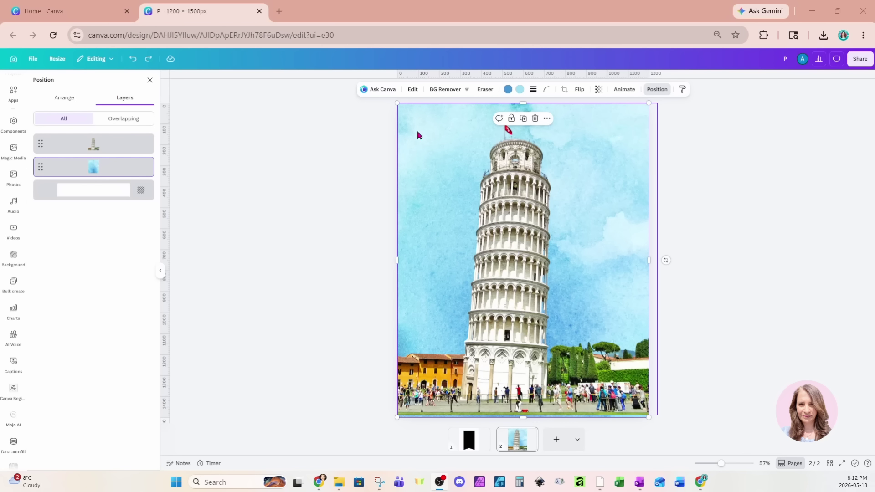
Step: Apply the Tundra filter to the tower photo and lower its intensity slightly
{"action": "left_click", "coordinate": [413, 90]}
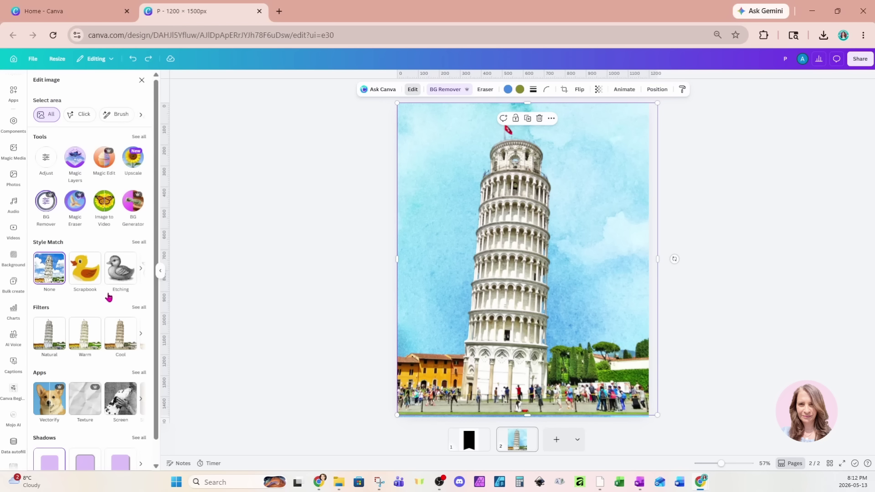
{"action": "left_click", "coordinate": [142, 309]}
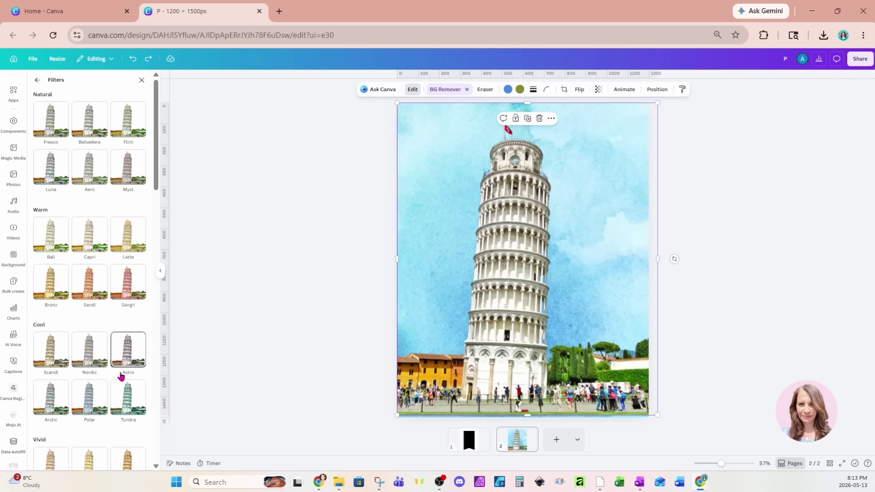
{"action": "scroll", "coordinate": [121, 365], "scroll_direction": "down", "scroll_amount": 1}
{"action": "left_click", "coordinate": [121, 354]}
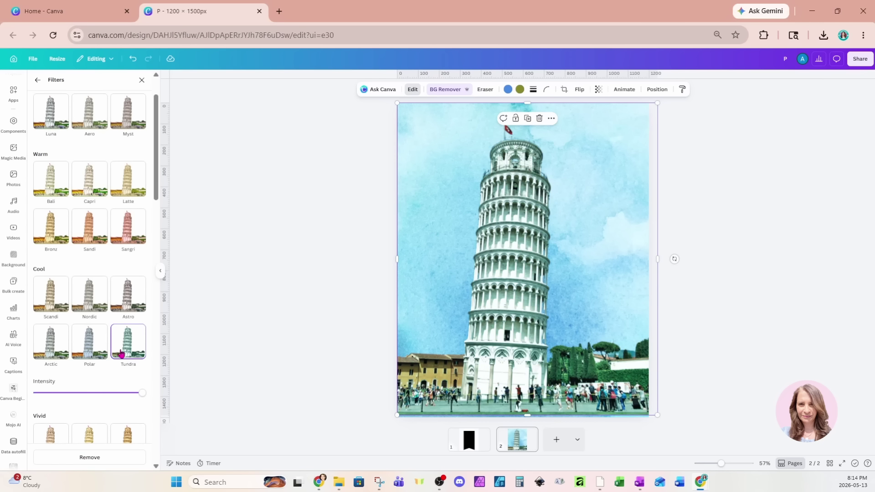
{"action": "left_click_drag", "start_coordinate": [135, 395], "coordinate": [119, 396]}
Step: Download page 2 as a 1,200 × 1,500 px PNG
{"action": "left_click", "coordinate": [858, 59]}
{"action": "left_click", "coordinate": [742, 232]}
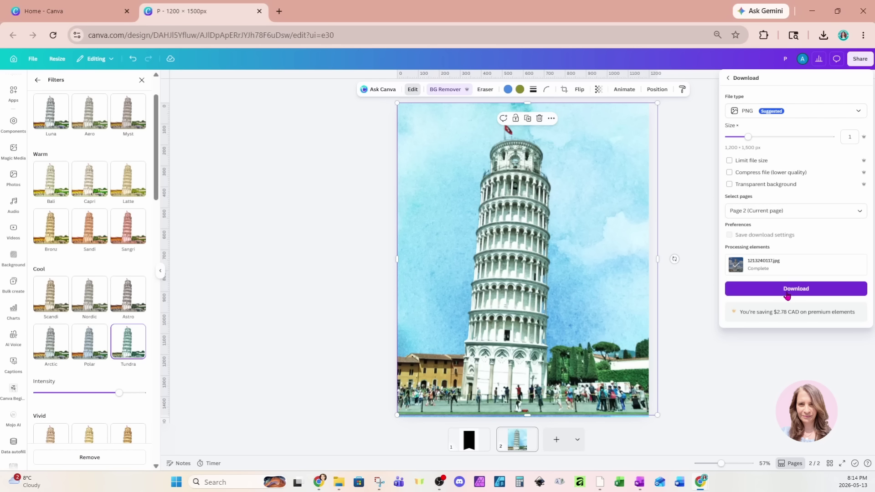
{"action": "left_click", "coordinate": [786, 296]}
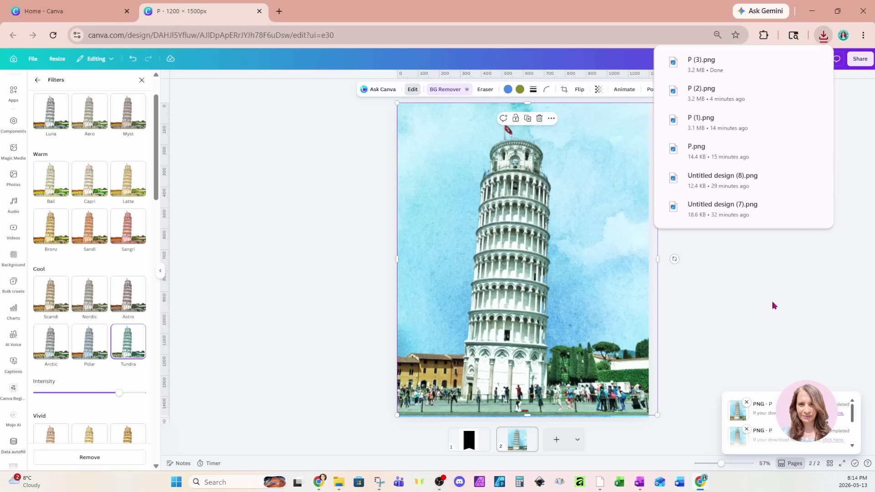
Step: Add a blank third page, then find the Blend Image app by searching for "blend image" and open it
{"action": "left_click", "coordinate": [557, 440]}
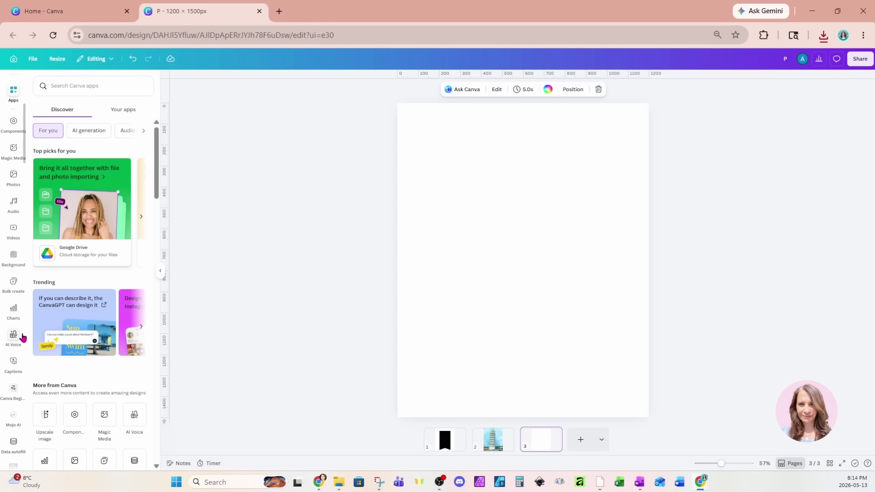
{"action": "scroll", "coordinate": [21, 319], "scroll_direction": "up", "scroll_amount": 5}
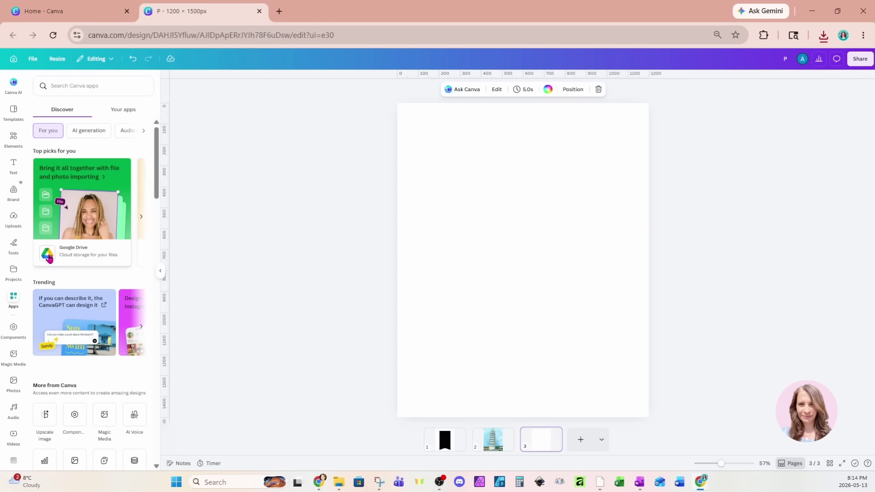
{"action": "left_click", "coordinate": [13, 300]}
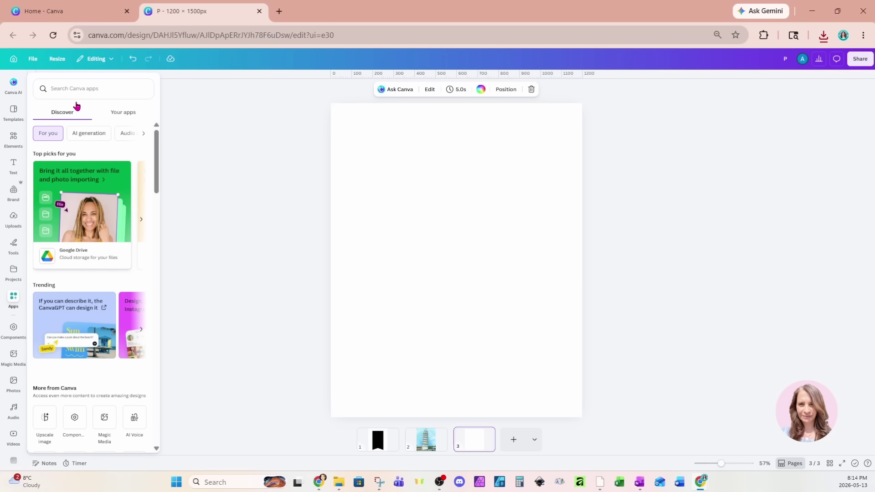
{"action": "left_click", "coordinate": [93, 89]}
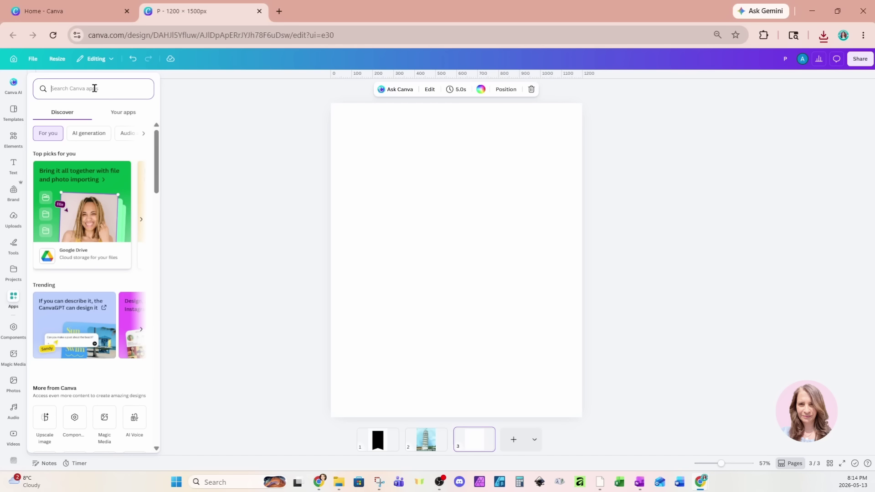
{"action": "type", "text": "blend image"}
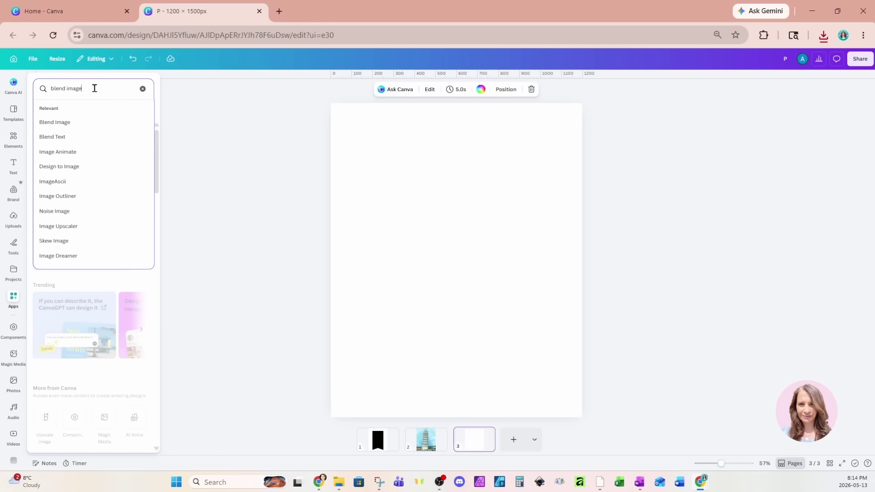
{"action": "key", "text": "Return"}
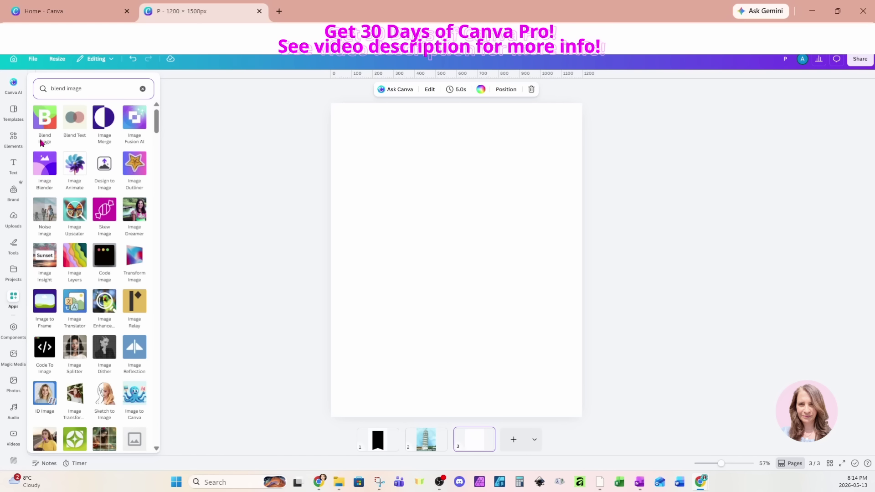
{"action": "left_click", "coordinate": [42, 123]}
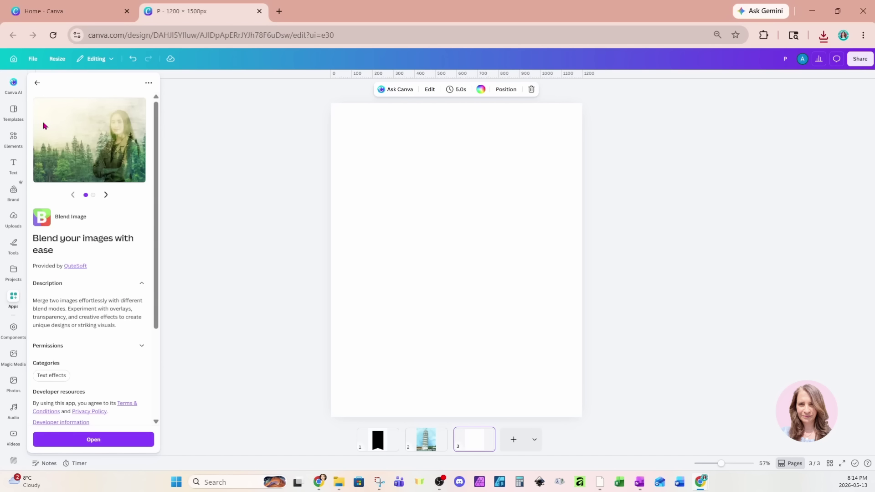
{"action": "left_click", "coordinate": [68, 439]}
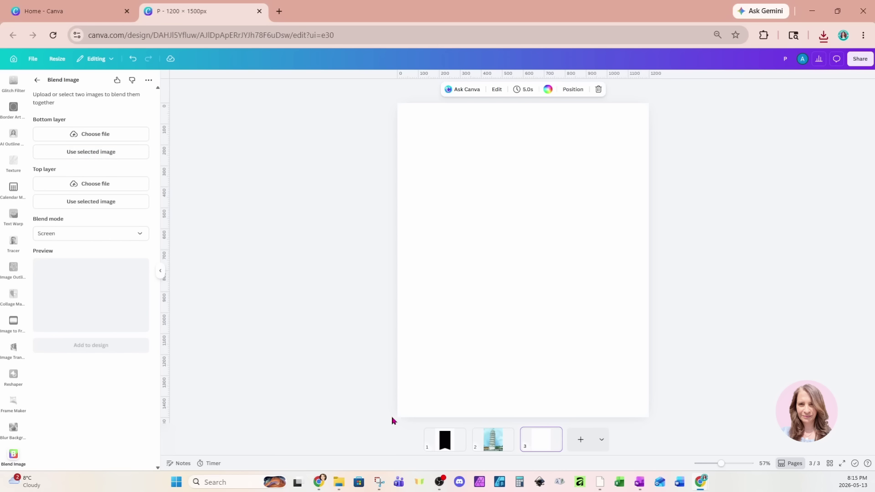
Step: Load P.png as the bottom layer and P (3).png as the top layer of the blend
{"action": "left_click", "coordinate": [99, 136]}
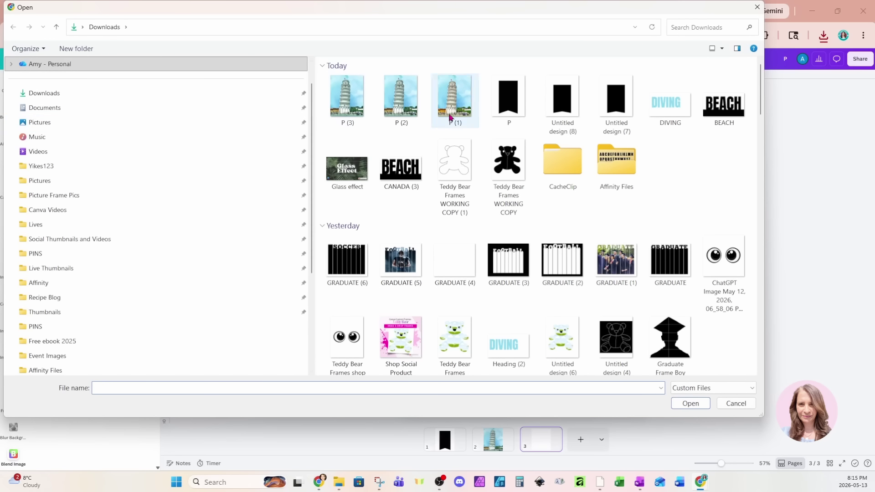
{"action": "left_click", "coordinate": [507, 102]}
{"action": "left_click", "coordinate": [674, 406]}
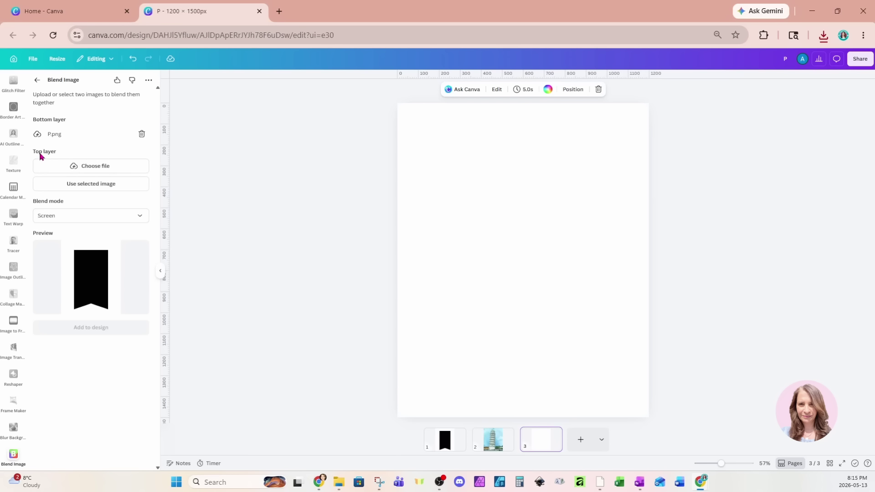
{"action": "left_click", "coordinate": [56, 170]}
{"action": "left_click", "coordinate": [349, 101]}
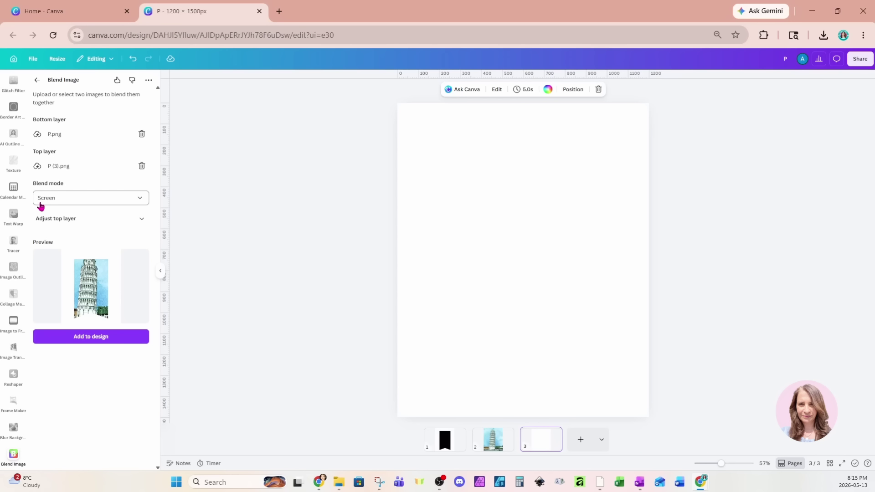
Step: Select Screen as the blend mode for the two layers
{"action": "left_click", "coordinate": [130, 201]}
{"action": "scroll", "coordinate": [113, 228], "scroll_direction": "down", "scroll_amount": 3}
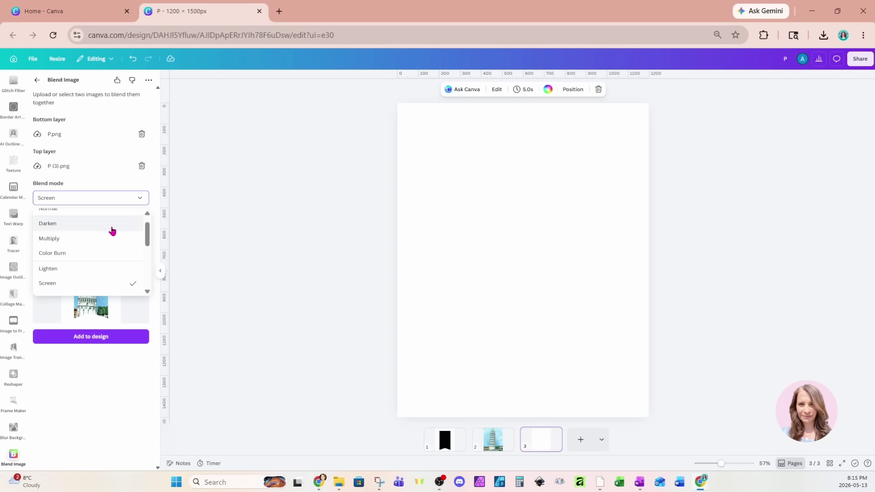
{"action": "scroll", "coordinate": [112, 230], "scroll_direction": "up", "scroll_amount": 1}
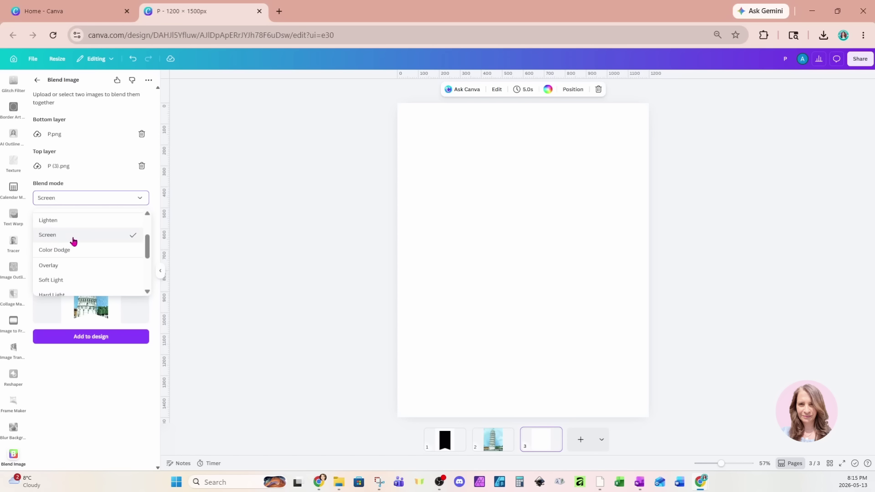
{"action": "left_click", "coordinate": [47, 236]}
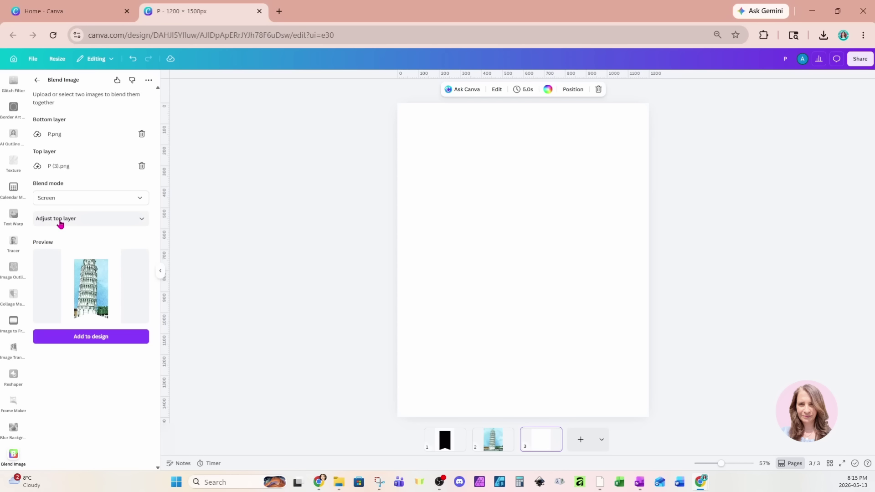
Step: Reduce the top layer's scale to 0.7, with its placement on Fill
{"action": "left_click", "coordinate": [142, 222]}
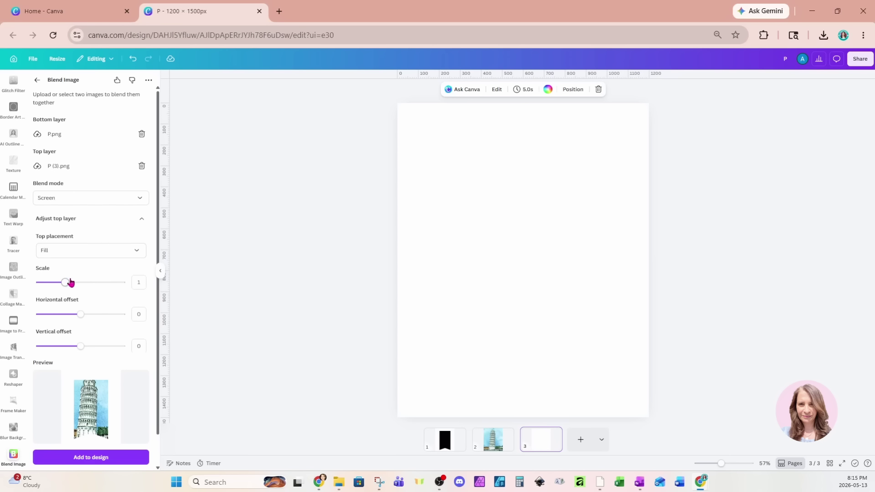
{"action": "mouse_move", "coordinate": [65, 283]}
{"action": "left_mouse_down"}
{"action": "mouse_move", "coordinate": [78, 282]}
{"action": "mouse_move", "coordinate": [58, 281]}
{"action": "left_mouse_up"}
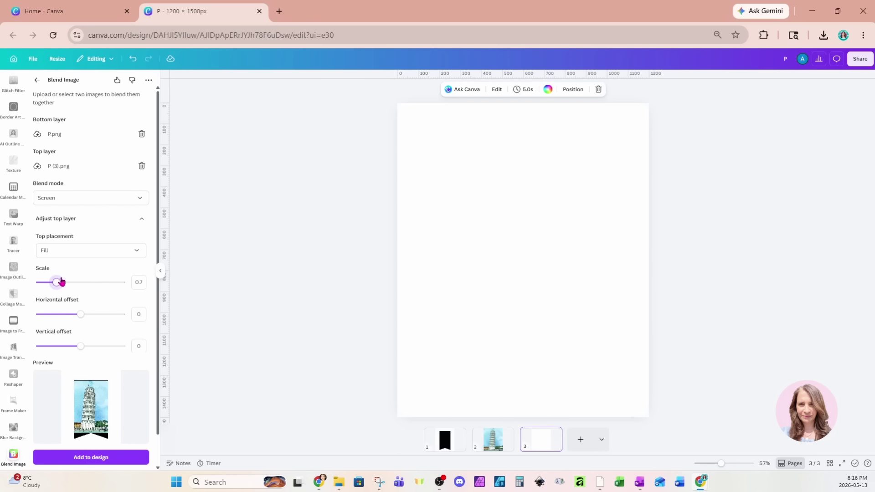